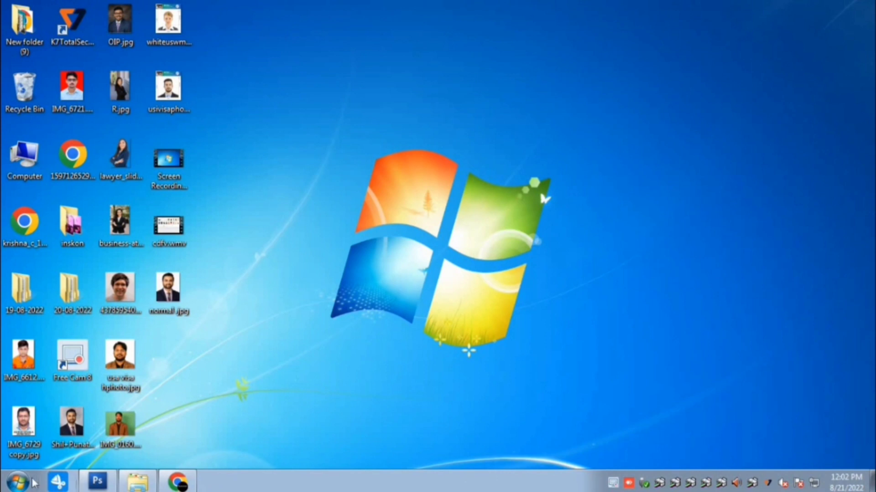
Switch to Photoshop, maximise the IMG_0160.JPG image window and show the hidden tools and options
left_click(96, 484)
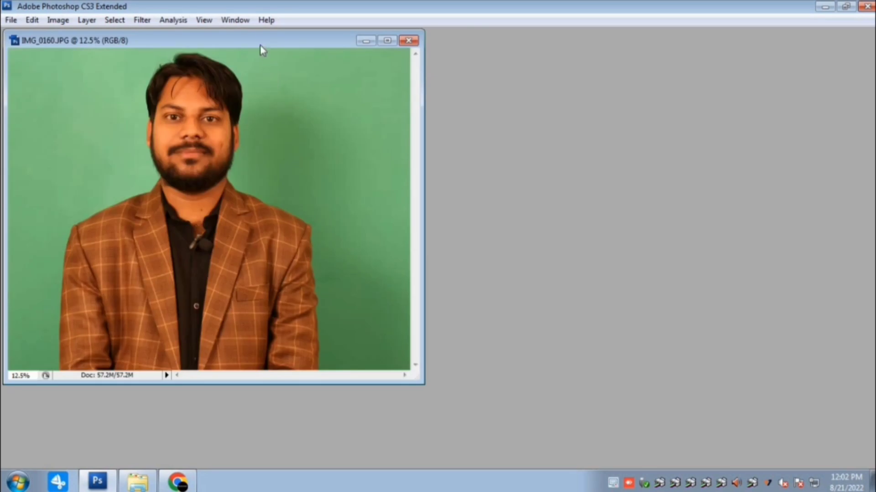
double_click(256, 43)
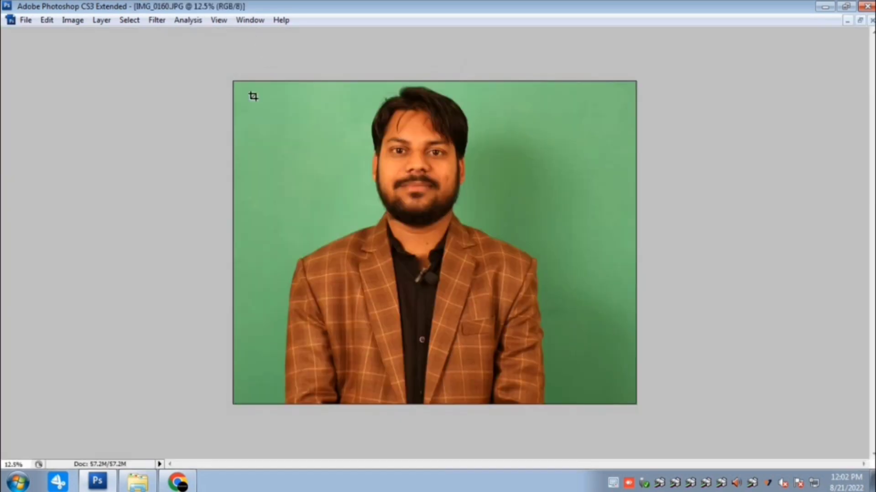
key("Tab")
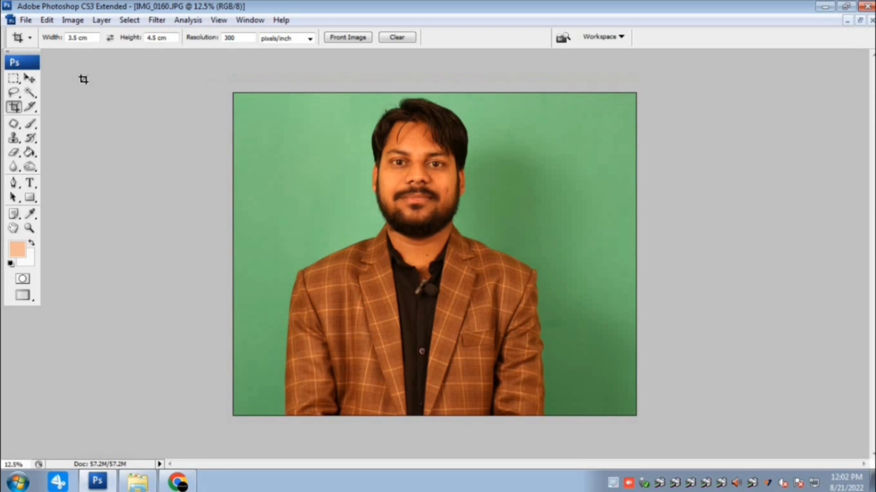
Crop the portrait to 2 in by 2 in around the head and upper shoulders
left_click(44, 38)
type("3")
key("Tab")
type("2")
left_click_drag(299, 94, 569, 322)
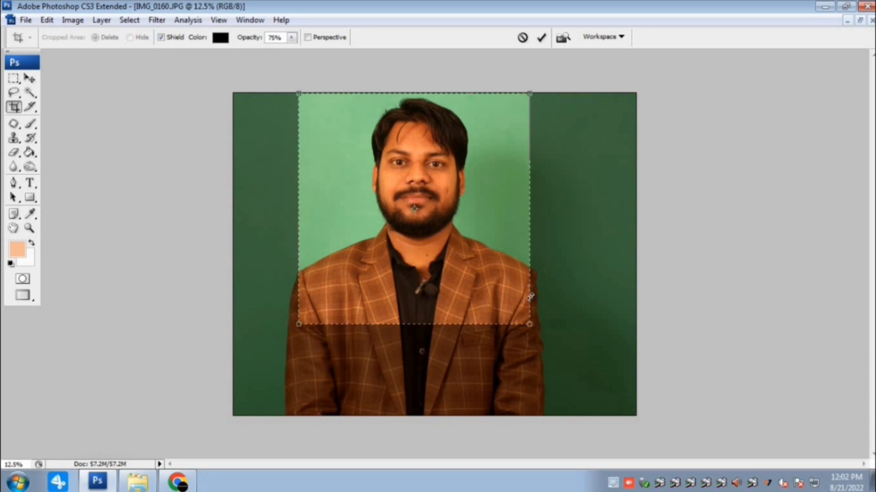
double_click(496, 249)
Enlarge the whole photo proportionally to about 122% with Free Transform and lower it, leaving a narrow strip above the head
scroll(490, 223, "up", 4)
key("ctrl+a")
key("ctrl+t")
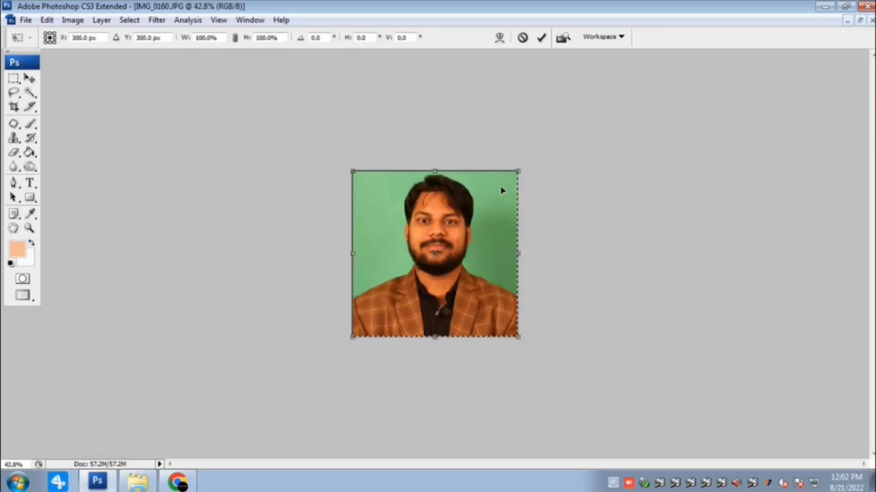
left_click_drag(524, 156, 534, 141)
left_click_drag(477, 229, 467, 257)
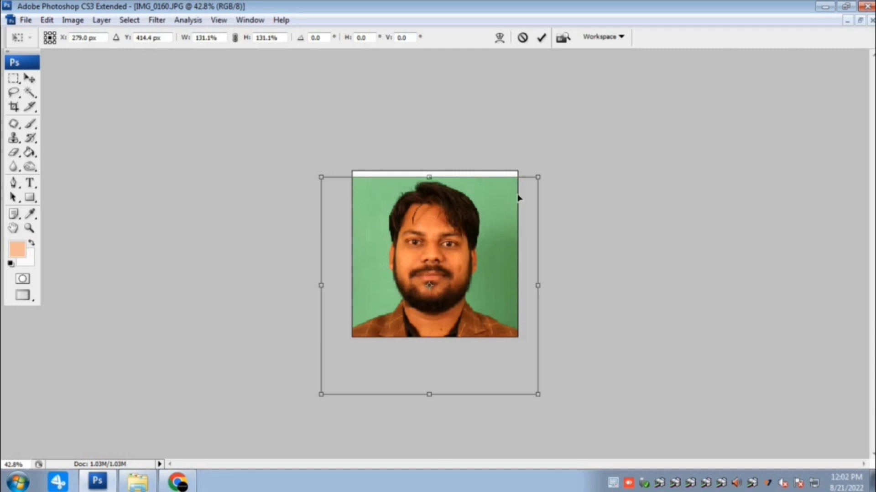
left_click_drag(538, 176, 529, 185)
left_click_drag(477, 260, 483, 254)
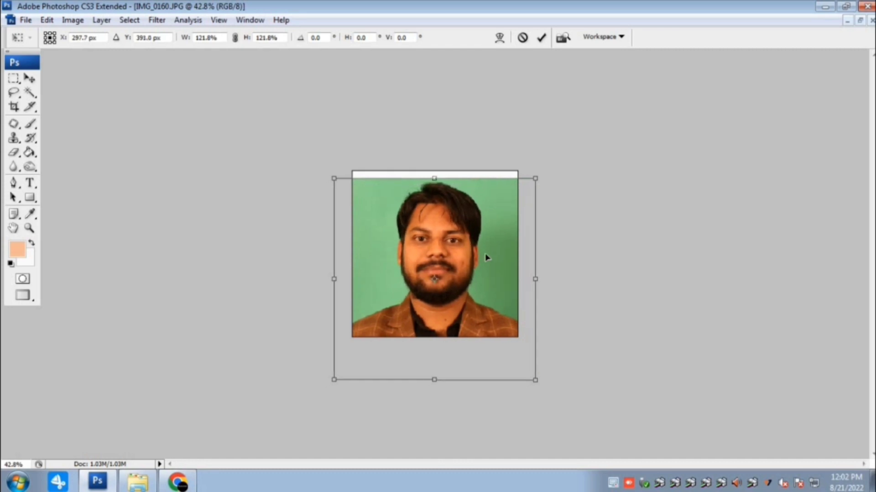
Nudge the enlarged photo slightly to the left to centre the face, and apply the transform
key("Left")
key("Left")
key("Left")
key("Left")
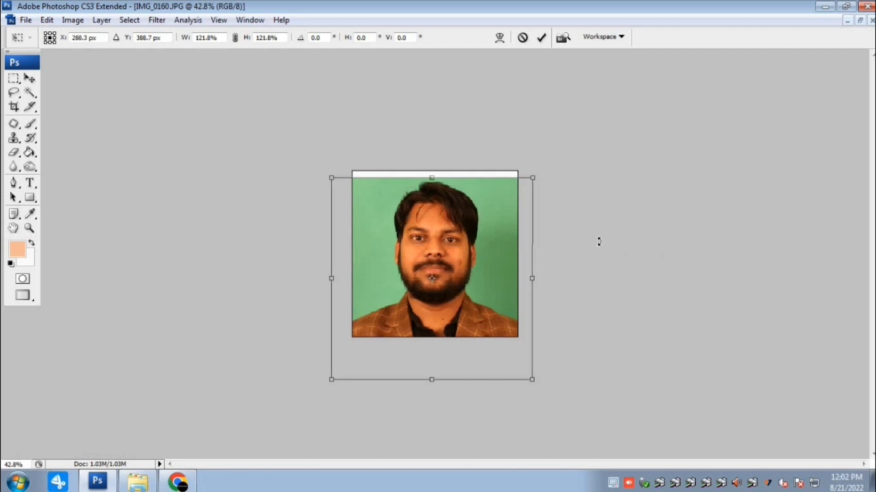
key("Left")
key("Left")
key("Left")
key("Down")
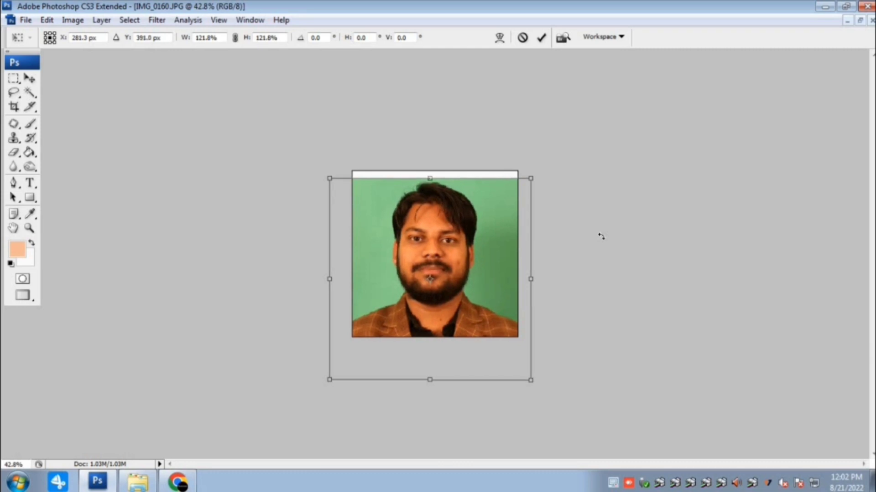
key("c")
key("Return")
Try to replace the green backdrop by selecting it with the Magic Wand and deleting it to a near-white (fafafa) background colour
key("ctrl+0")
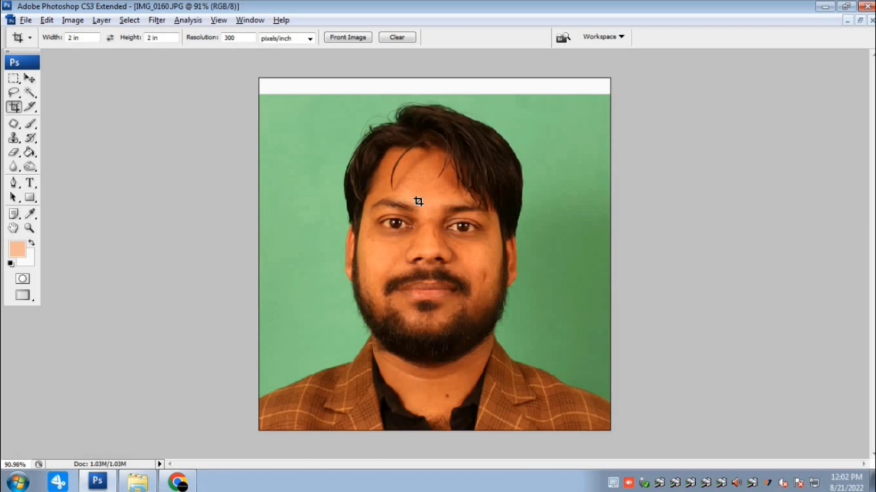
key("w")
left_click(334, 184, "shift")
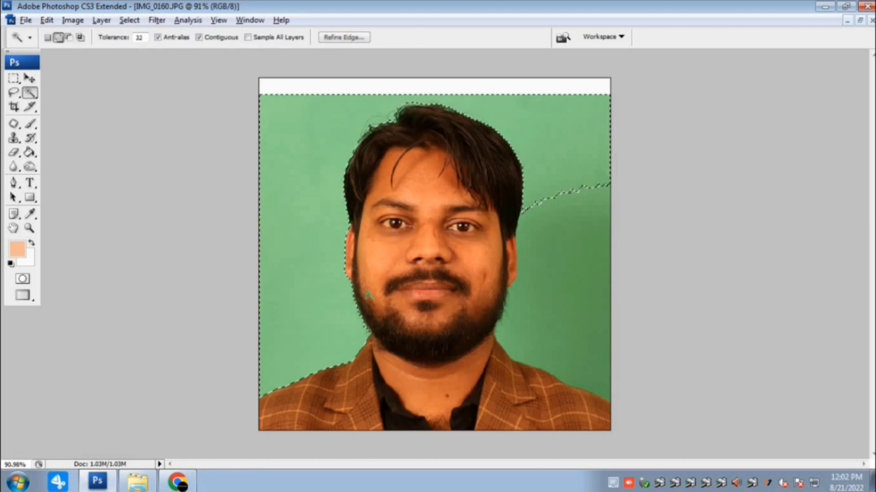
left_click(524, 288)
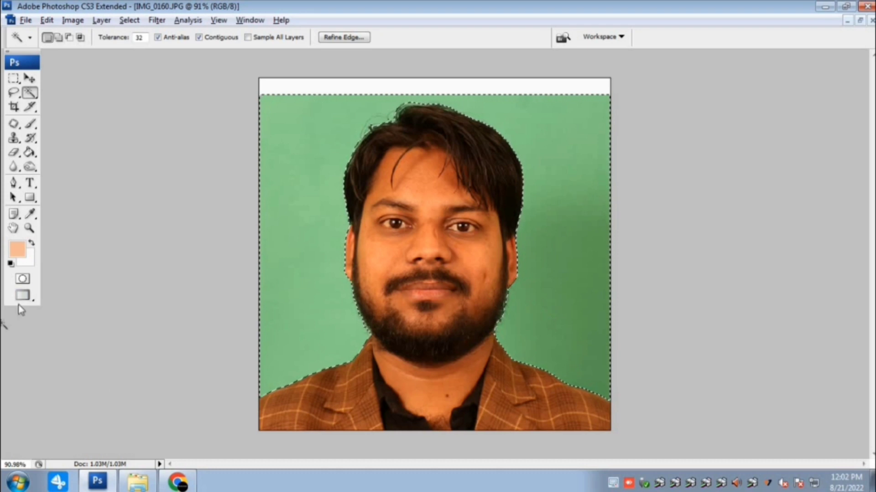
left_click(29, 261)
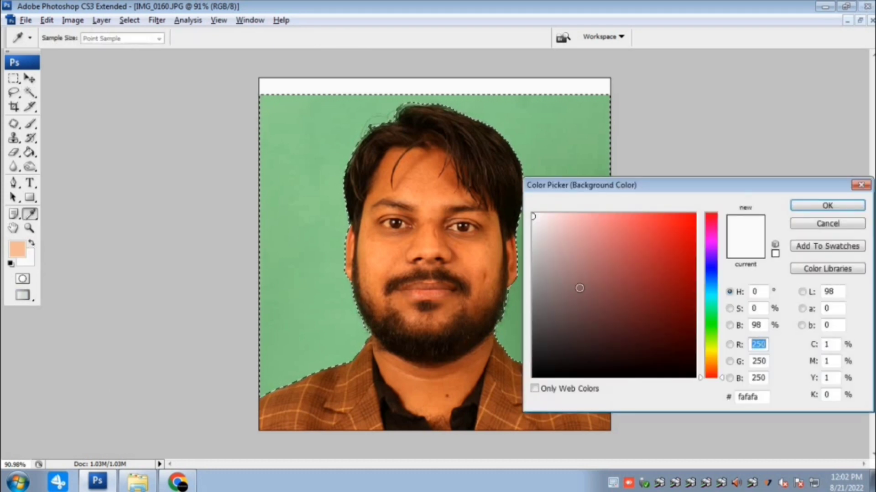
key("Return")
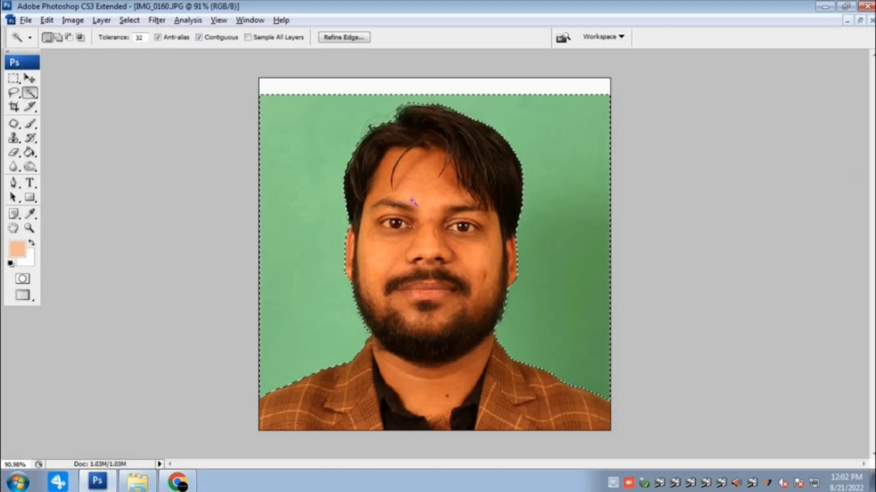
key("Delete")
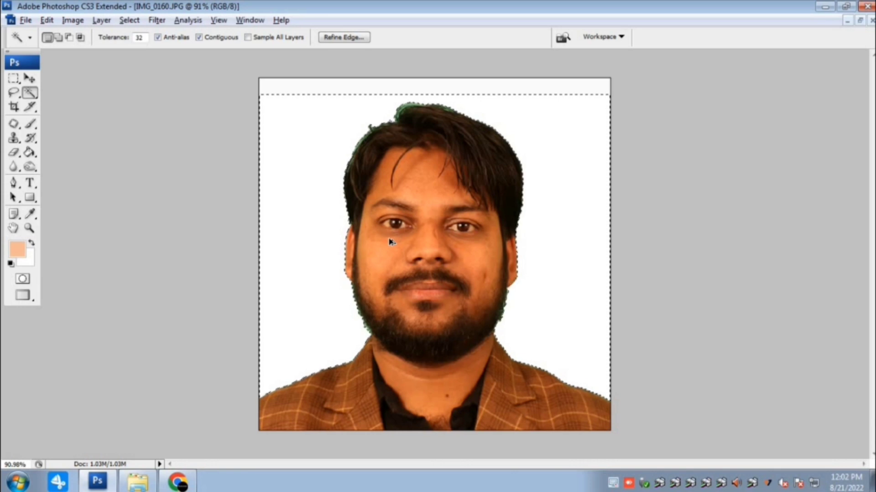
Undo the backdrop deletion and clear the selection
key("ctrl+z")
key("c")
key("ctrl+d")
Start a Pen tool path along the jacket's left shoulder and collar up to the beard
scroll(331, 335, "up", 5)
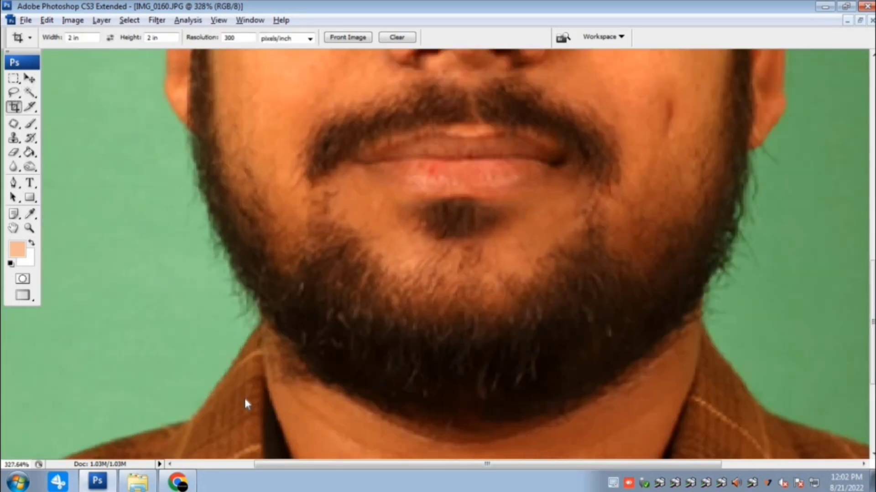
left_click_drag(244, 396, 655, 157)
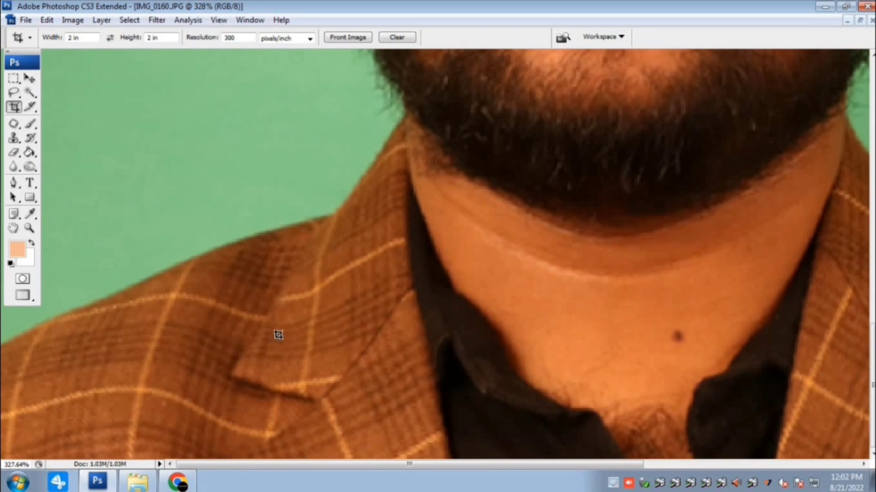
key("o")
key("p")
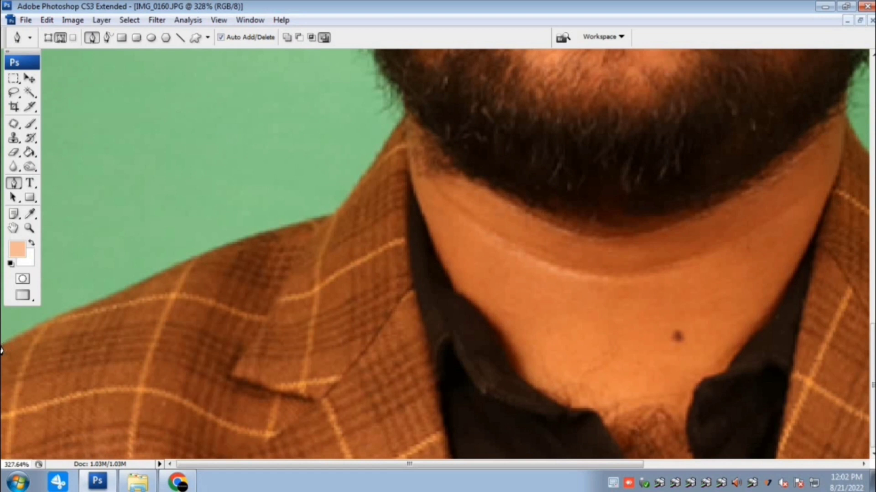
left_click_drag(149, 283, 162, 272)
left_click_drag(270, 232, 337, 214)
left_click_drag(363, 150, 406, 233)
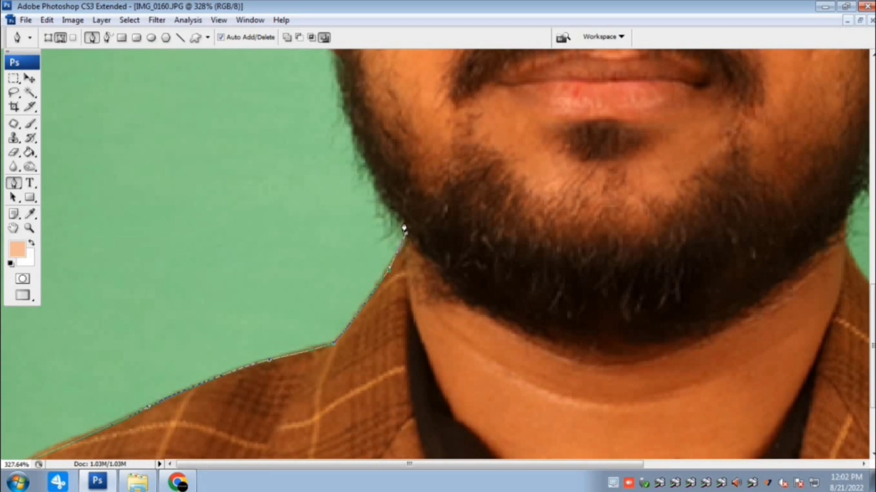
Continue the path up the left edge of the beard and around the left ear to the hair
scroll(401, 225, "up", 3)
left_click_drag(355, 279, 349, 252)
left_click_drag(345, 219, 344, 207)
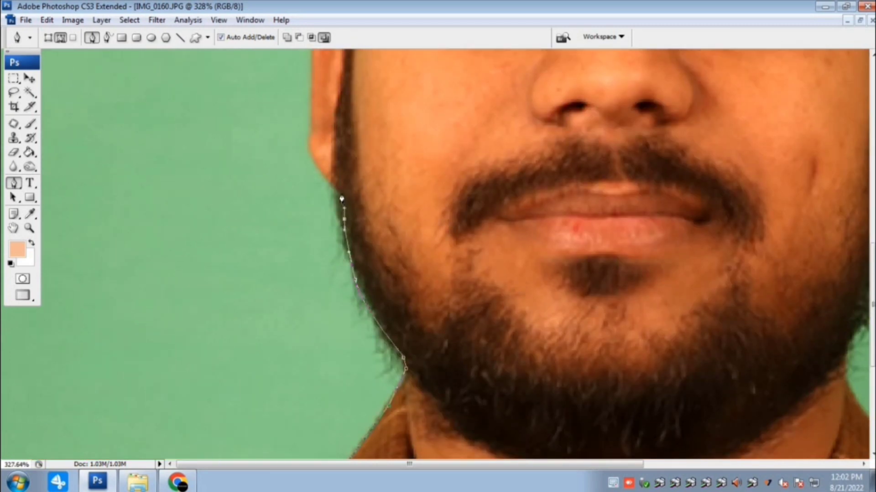
scroll(326, 319, "up", 3)
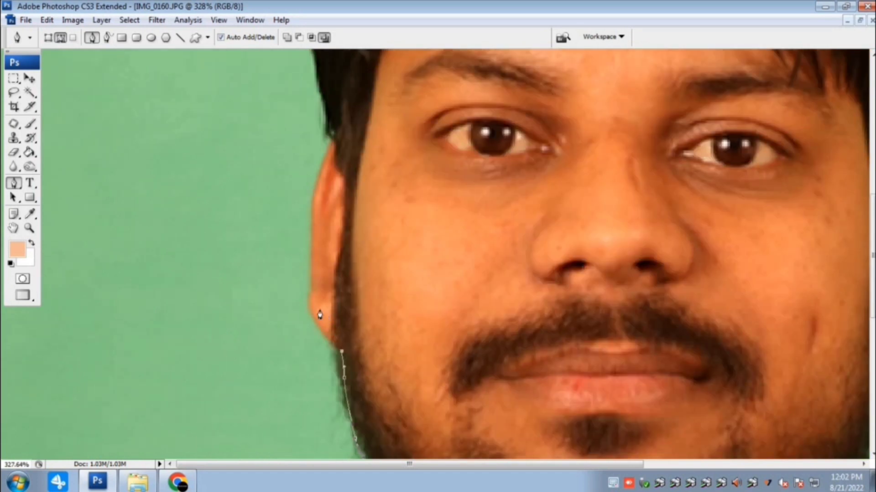
left_click_drag(308, 304, 307, 294)
left_click_drag(312, 238, 312, 232)
left_click_drag(317, 184, 332, 127)
Trace the path along the left side of the hair up to the tuft at the crown
scroll(304, 286, "up", 6)
left_click_drag(299, 277, 304, 248)
left_click_drag(322, 202, 333, 173)
scroll(309, 308, "up", 5)
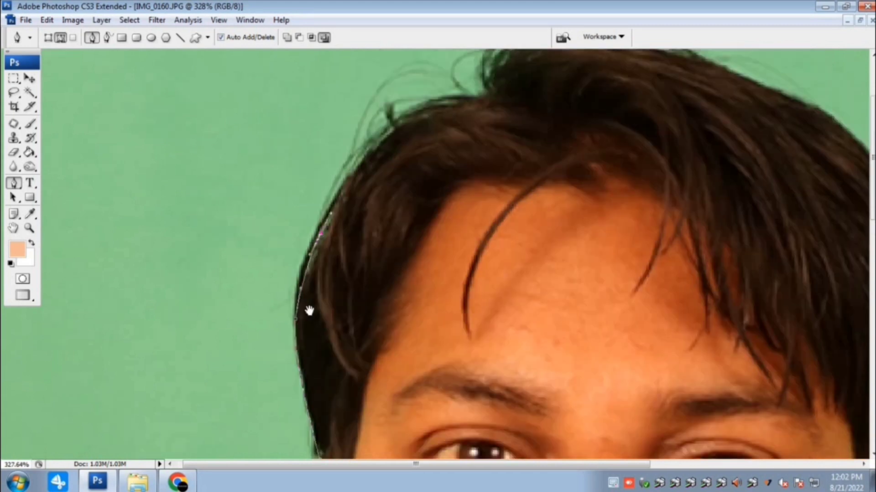
left_click_drag(368, 241, 463, 187)
left_click_drag(482, 156, 497, 150)
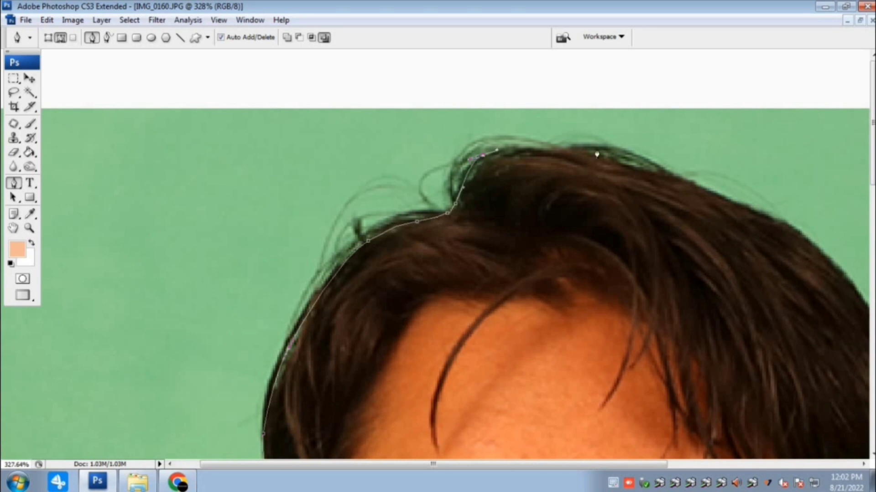
Continue the path across the crown and down the right side of the hair to the right ear
left_click_drag(549, 149, 603, 160)
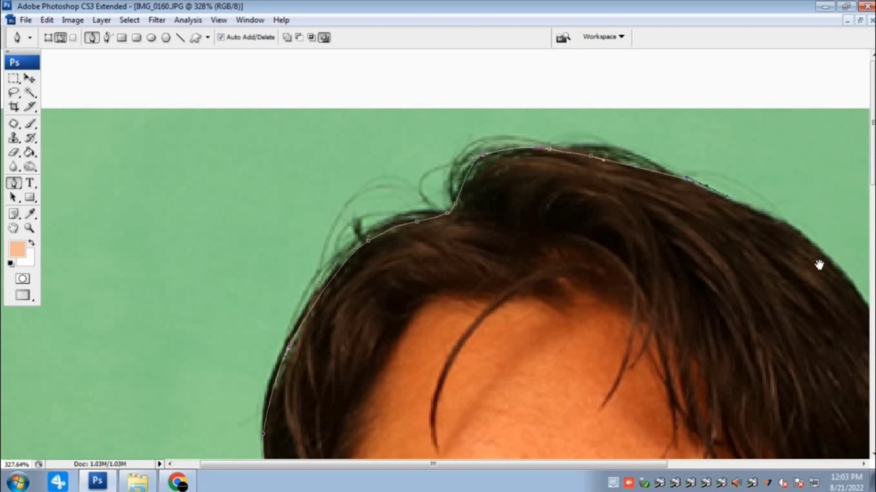
left_click_drag(818, 260, 642, 157)
left_click_drag(661, 198, 690, 263)
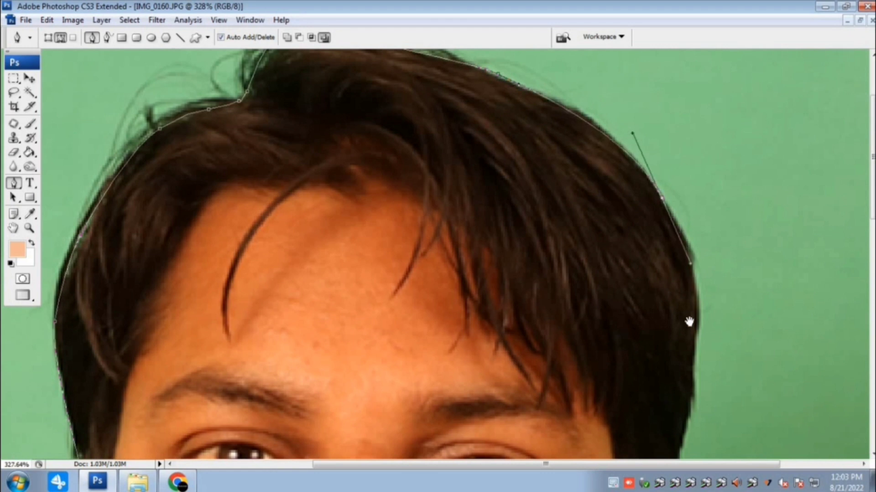
left_click_drag(688, 322, 664, 180)
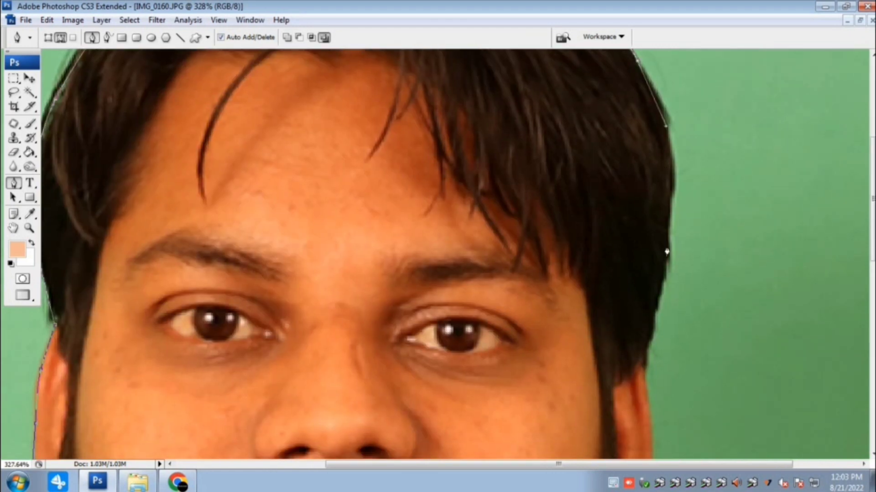
left_click_drag(668, 252, 657, 314)
left_click_drag(647, 386, 658, 193)
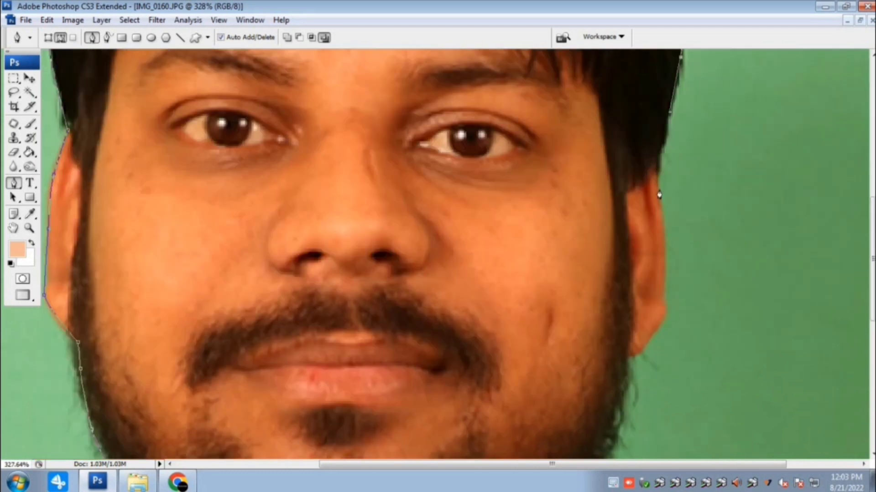
Try to outline the right ear with the path, and undo those anchor points
left_click_drag(680, 290, 663, 148)
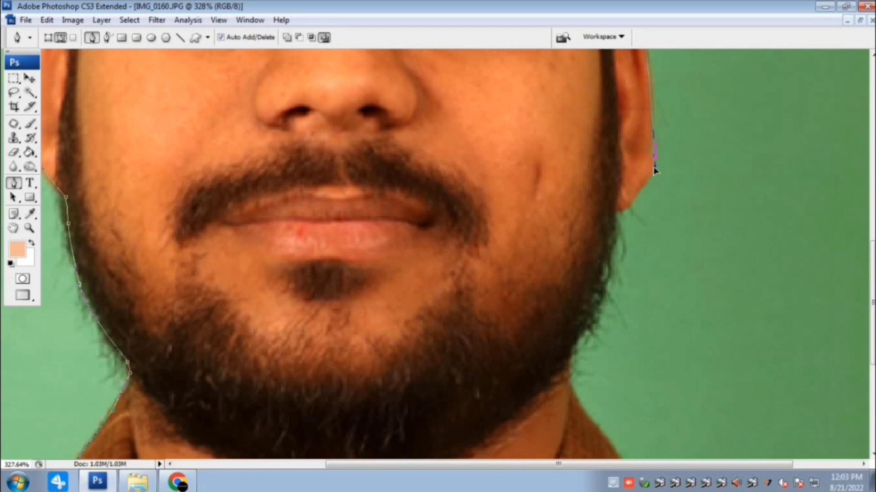
left_click(630, 202)
key("ctrl+alt+z")
key("ctrl+alt+z")
left_click_drag(650, 109, 667, 268)
key("ctrl+alt+z")
Trace the path around the right ear to the bottom of the earlobe
left_click(665, 218)
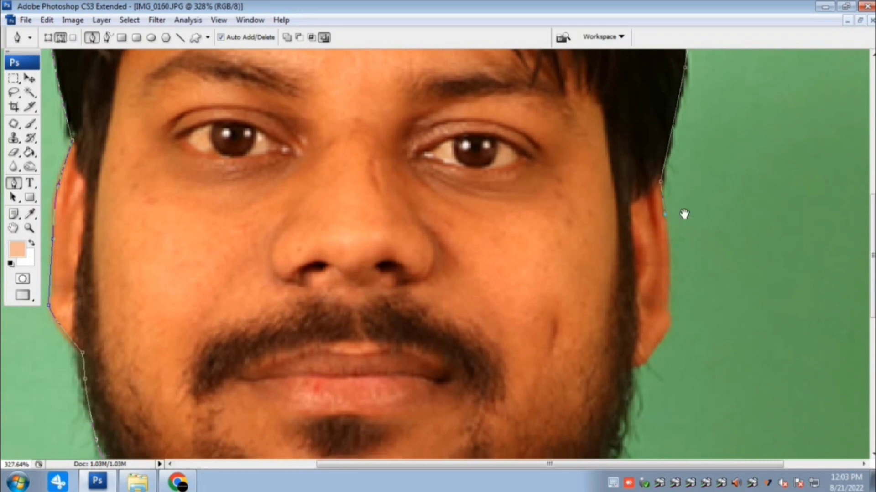
scroll(682, 190, "down", 3)
left_click_drag(669, 192, 659, 236)
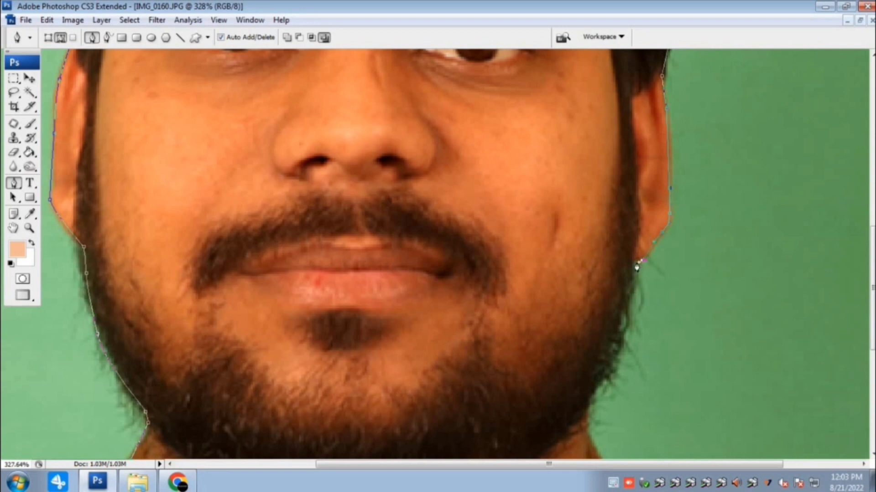
Continue the path down the right edge of the beard and along the jacket collar to the start of the shoulder
scroll(635, 259, "down", 5)
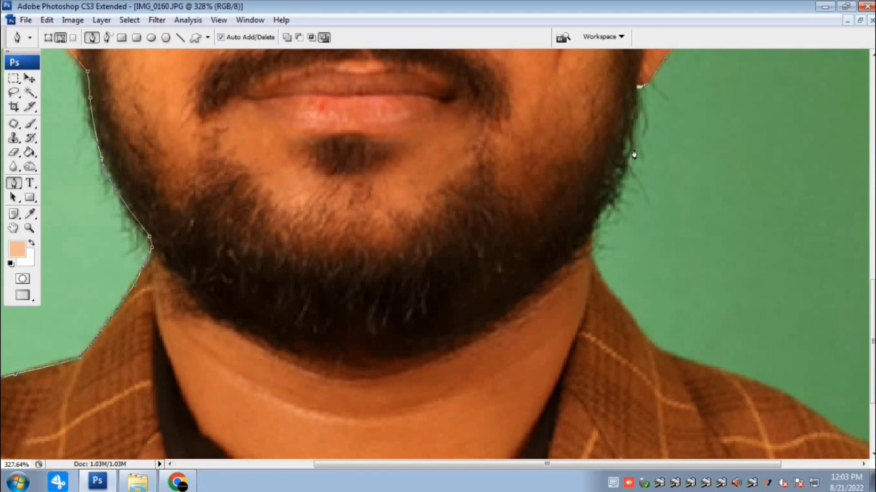
left_click_drag(623, 162, 615, 181)
left_click_drag(587, 237, 587, 258)
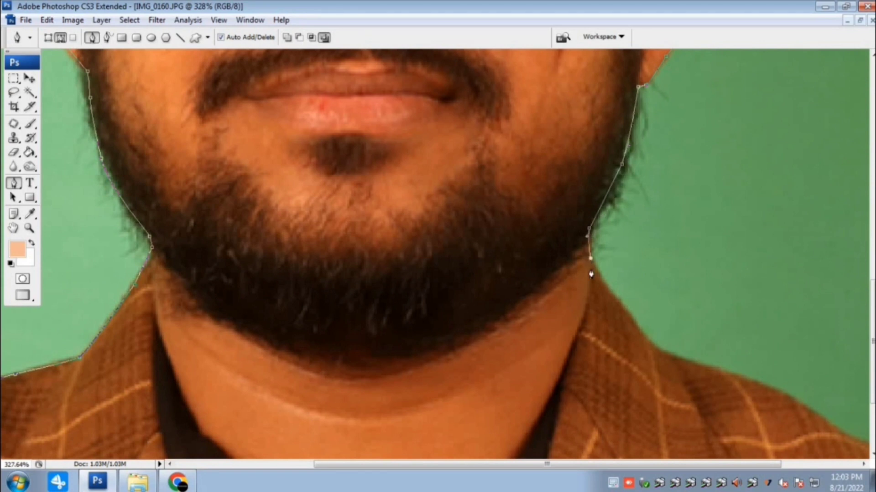
scroll(596, 274, "down", 3)
left_click_drag(659, 221, 664, 231)
left_click(698, 238)
scroll(677, 123, "down", 1)
scroll(677, 123, "right", 3)
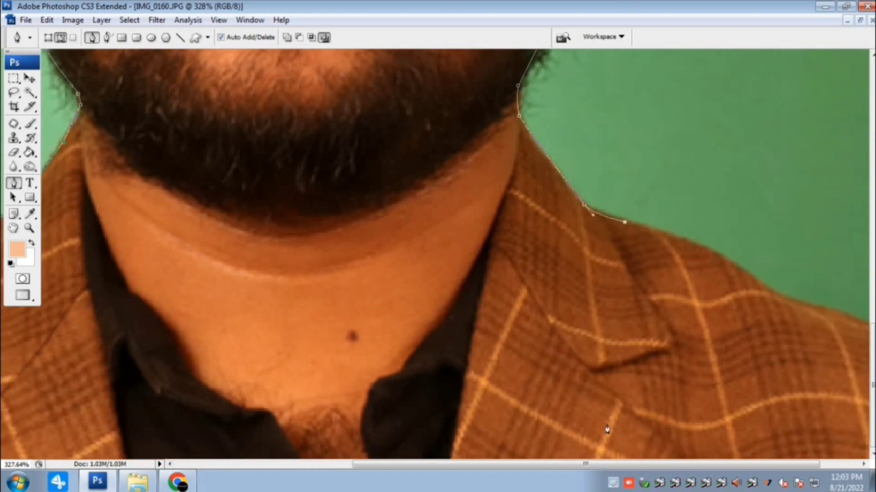
Continue the pen path along the top of the right jacket shoulder toward the photo's right edge
left_click_drag(749, 268, 796, 304)
key("ctrl+z")
left_click_drag(734, 265, 787, 313)
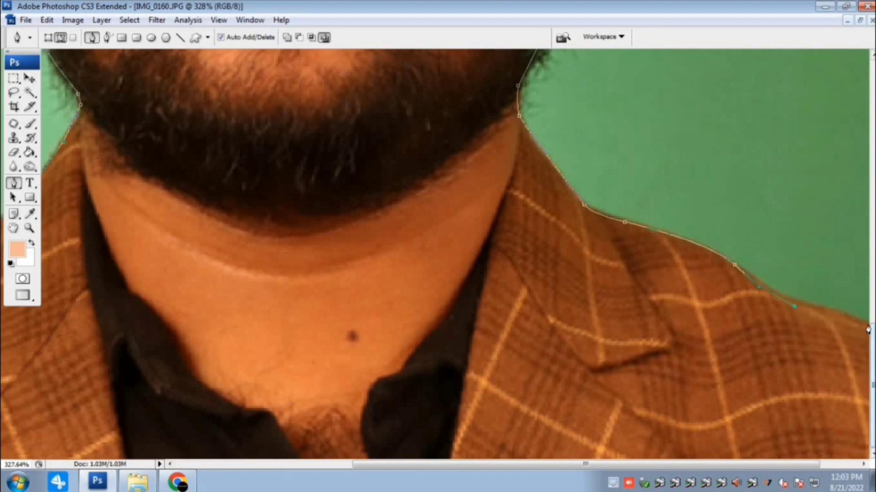
Carry the path off the right shoulder and around the outside of the canvas, over the head to the left shoulder side
key("ctrl+0")
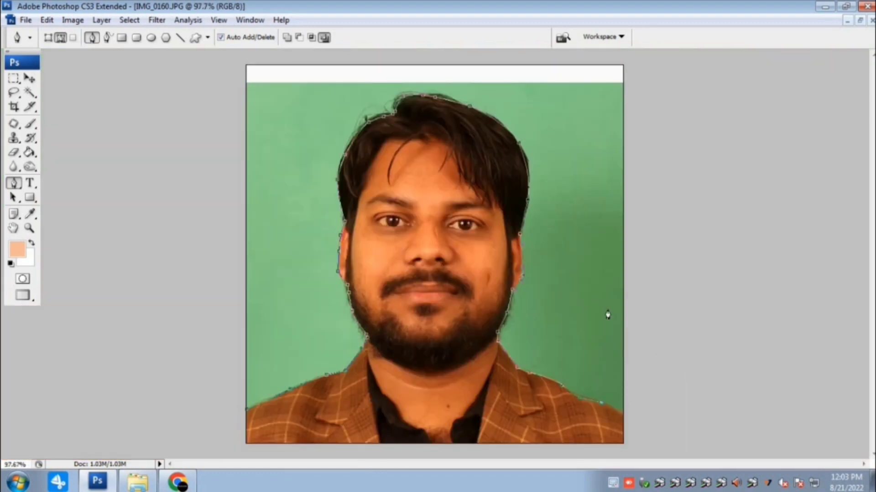
scroll(636, 310, "down", 2)
left_click_drag(645, 410, 645, 404)
left_click_drag(655, 176, 621, 132)
left_click_drag(496, 95, 377, 91)
left_click_drag(280, 153, 264, 166)
left_click_drag(243, 240, 242, 246)
left_click(264, 314)
left_click_drag(276, 354, 313, 380)
Make a new anti-aliased selection from the path with a 1 pixel feather and delete the green background
right_click(453, 241)
left_click(508, 302)
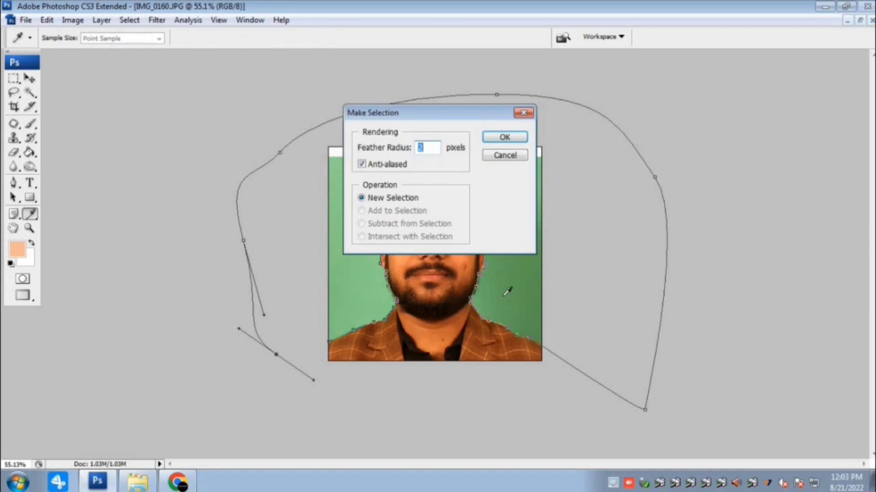
type("1")
key("Return")
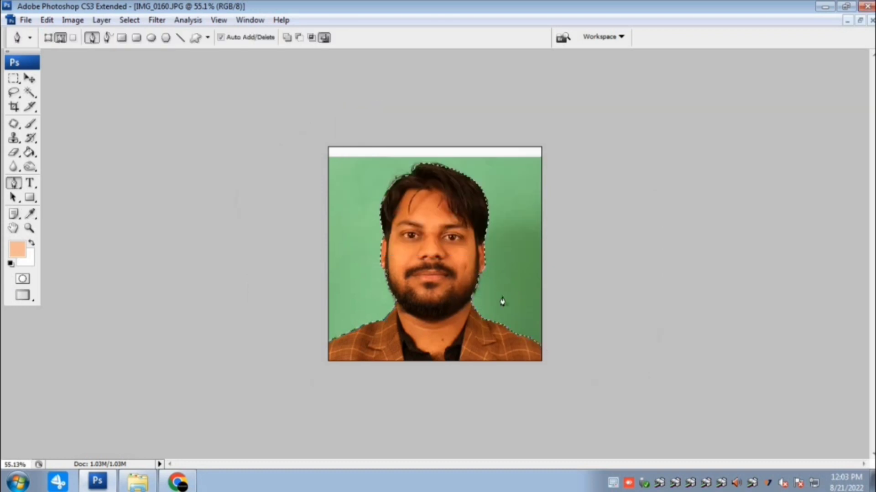
key("Delete")
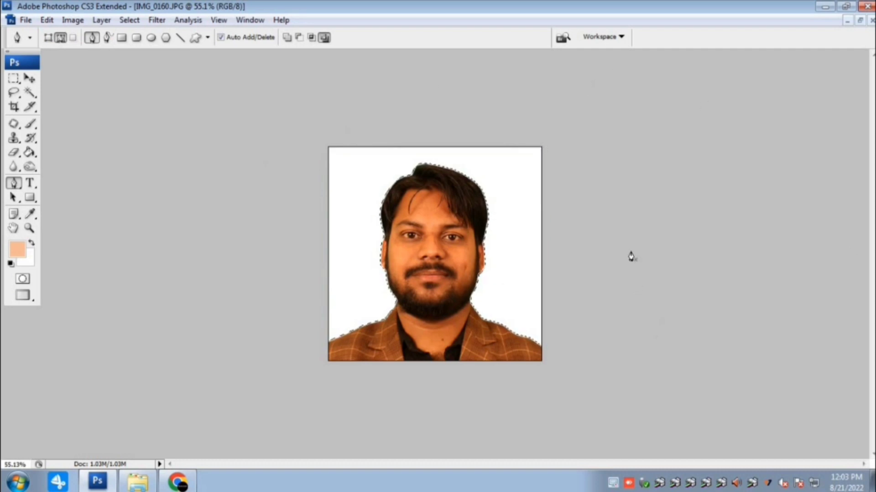
Deselect the background and crop the whole photo to 2 by 2 inches at 300 pixels/inch
key("c")
key("ctrl+d")
left_click_drag(599, 88, 310, 480)
key("Return")
Brighten the photo with a Curves adjustment, adding an RGB point at input 155 and output 174
key("z")
right_click(501, 192)
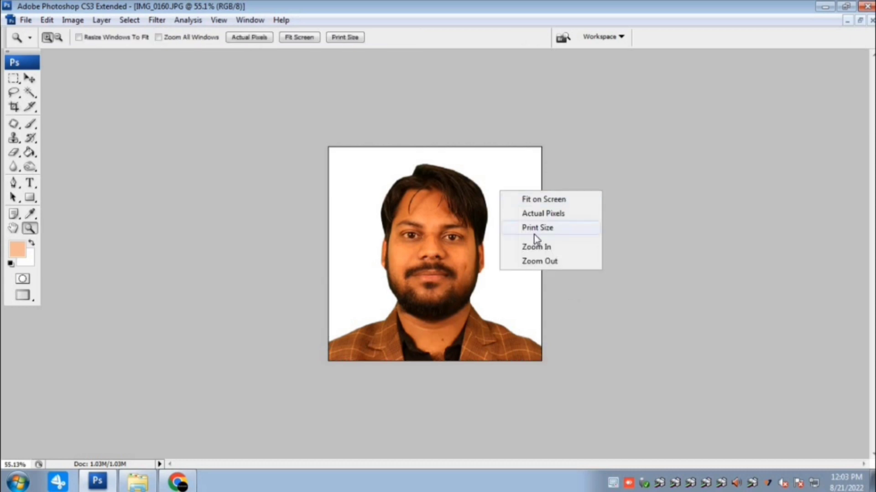
left_click(532, 230)
scroll(429, 239, "up", 10)
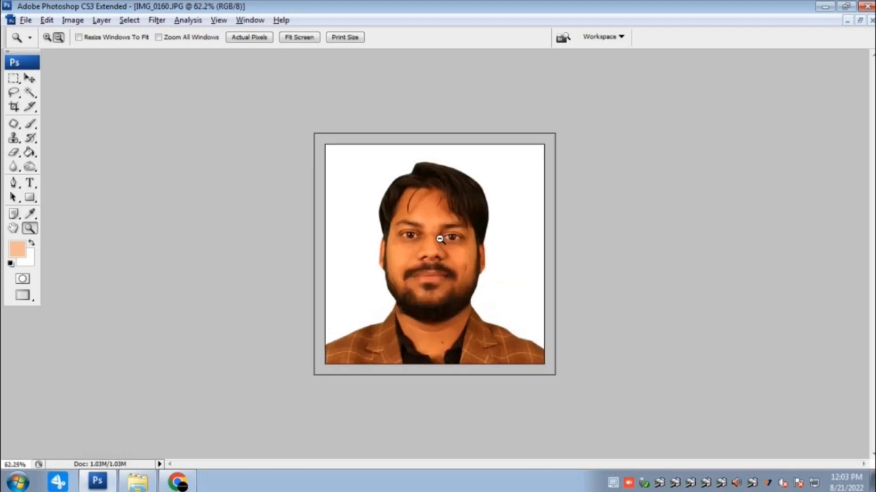
key("ctrl+m")
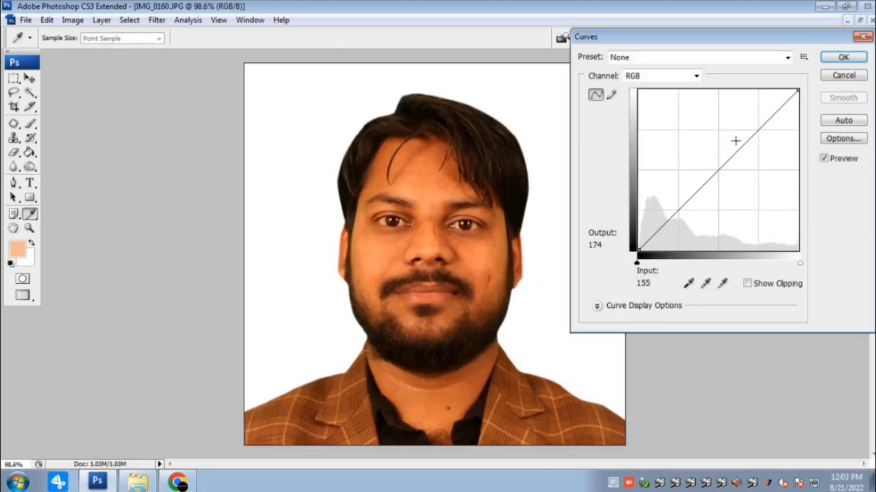
left_click(735, 140)
key("Return")
Shift the photo's midtones slightly toward blue and toward cyan with Color Balance
key("ctrl+b")
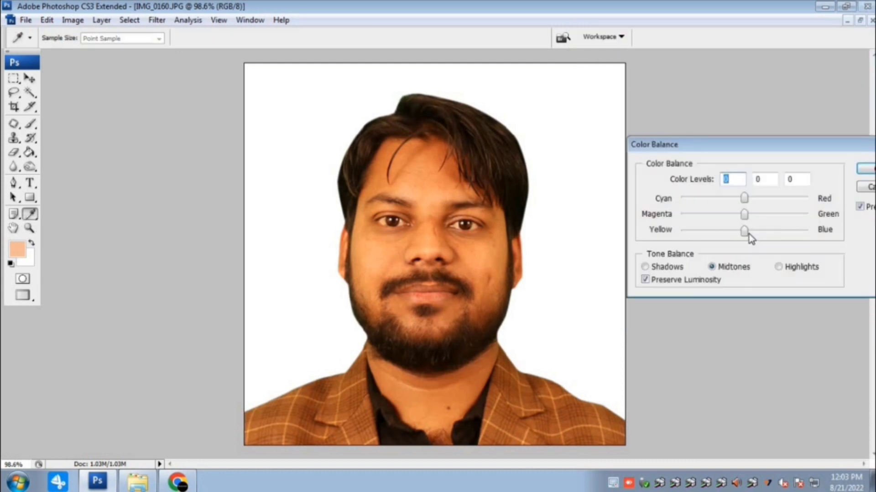
left_click_drag(749, 232, 754, 231)
left_click(756, 232)
left_click_drag(744, 199, 730, 199)
key("Return")
Sample the forehead skin tone and smooth the facial skin with a 12% opacity brush, enlarging the brush to 60
key("z")
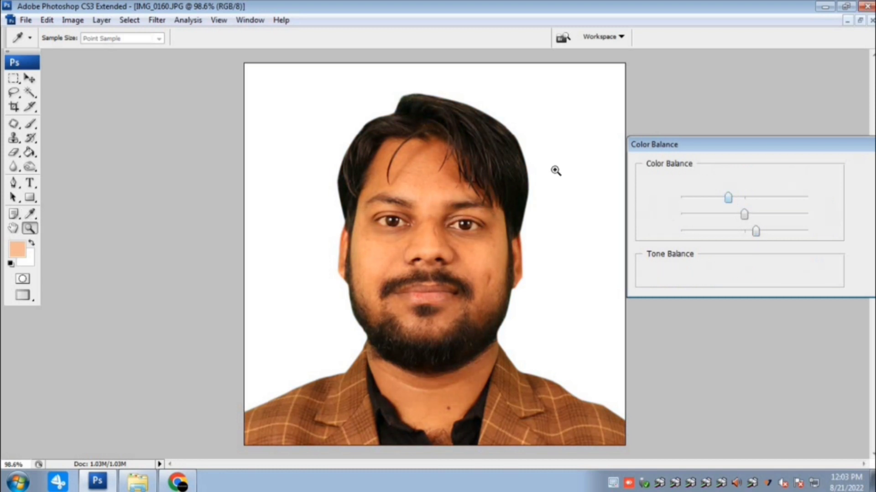
key("b")
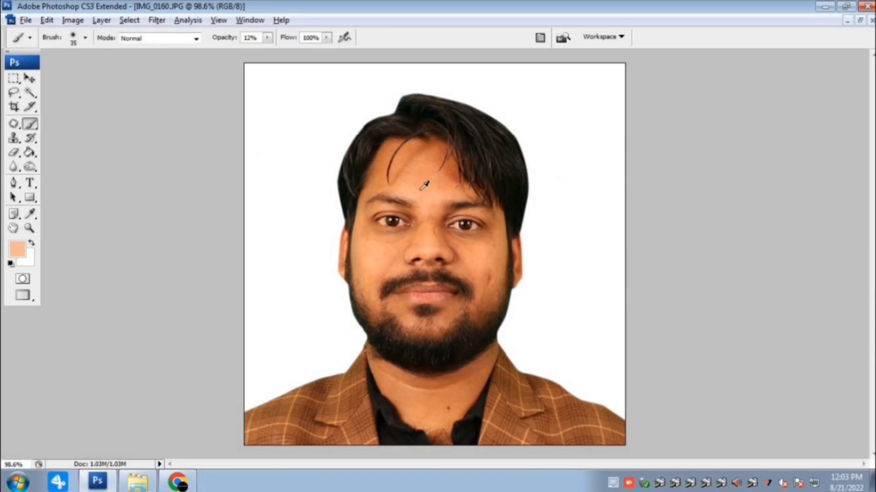
left_click_drag(409, 180, 413, 156)
mouse_move(446, 193)
left_mouse_down()
mouse_move(444, 163)
mouse_move(457, 184)
left_mouse_up()
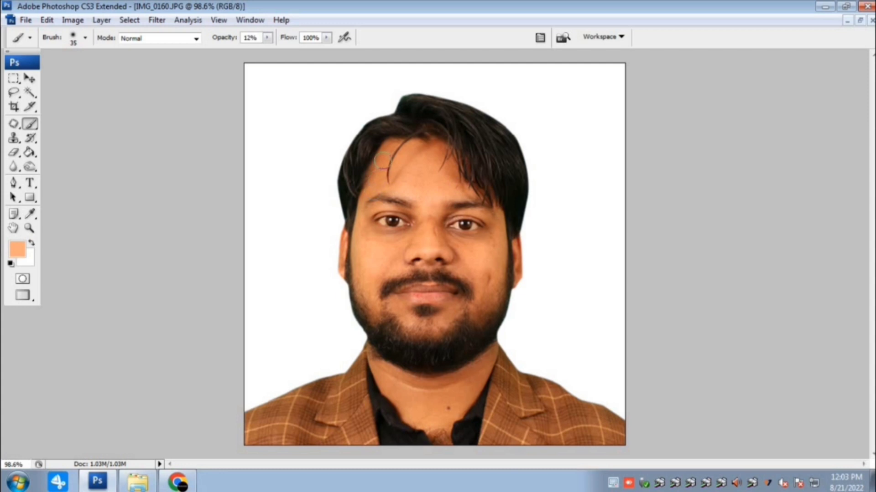
key("]")
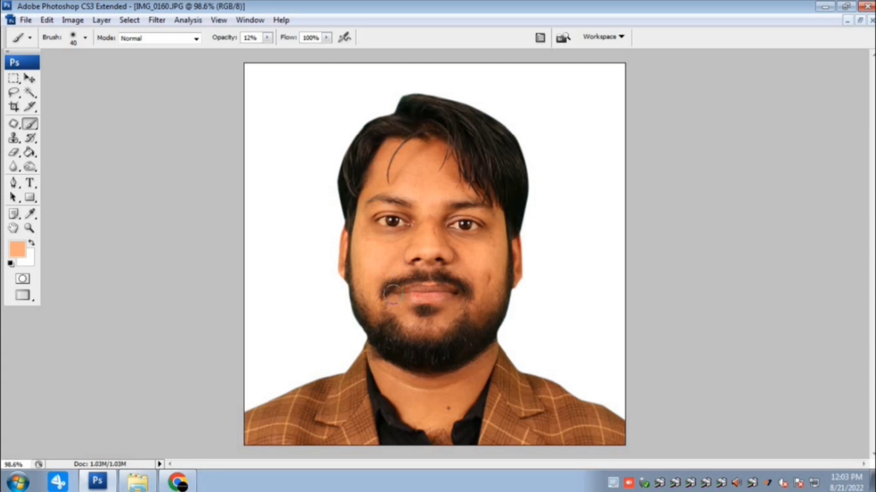
key("]")
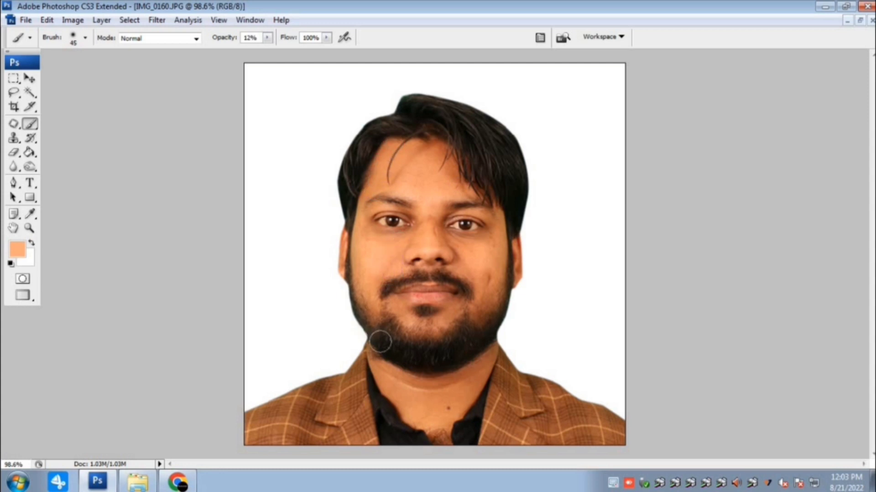
mouse_move(473, 245)
left_mouse_down()
mouse_move(489, 282)
mouse_move(469, 245)
left_mouse_up()
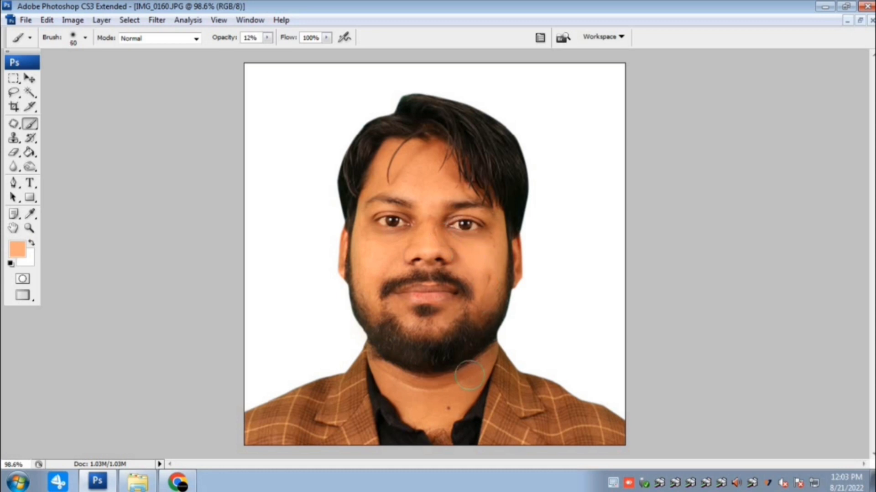
Crop the retouched portrait again at the 2 by 2 inch, 300 pixels/inch size
scroll(625, 188, "down", 2)
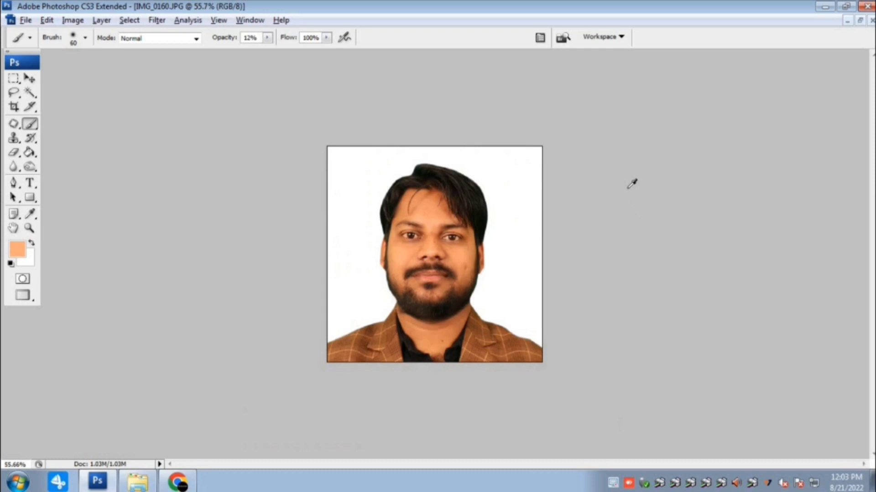
scroll(625, 187, "down", 1)
key("c")
key("ctrl+a")
key("Return")
left_click_drag(368, 321, 402, 357)
key("Return")
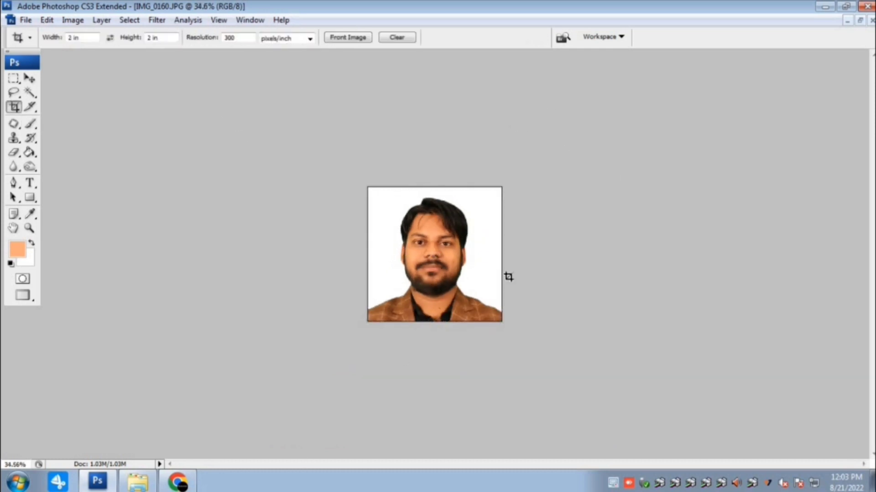